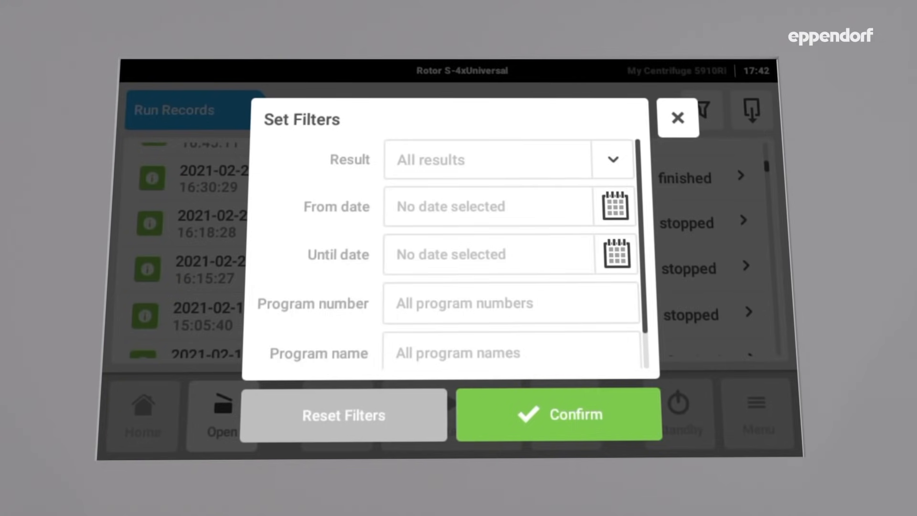
# Set the run-records filter's Program number to 03 on the keypad and accept it
pyautogui.click(510, 303)
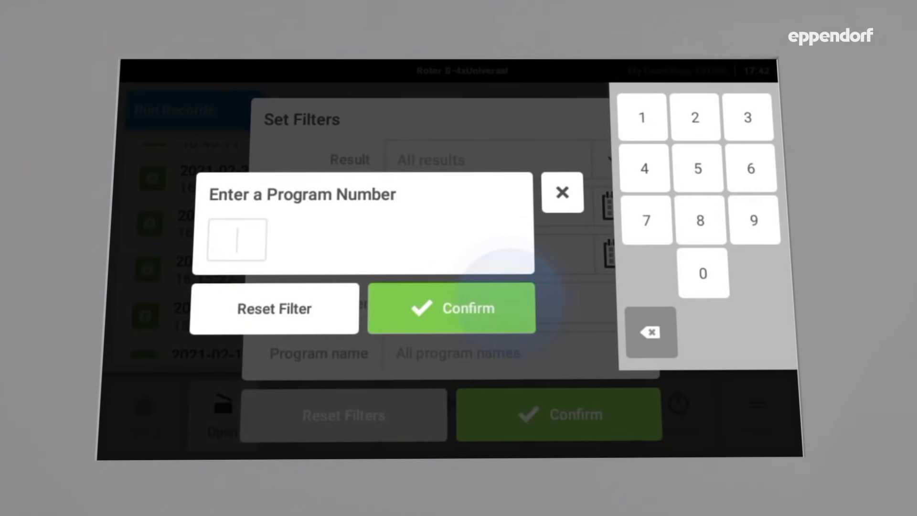
pyautogui.click(703, 274)
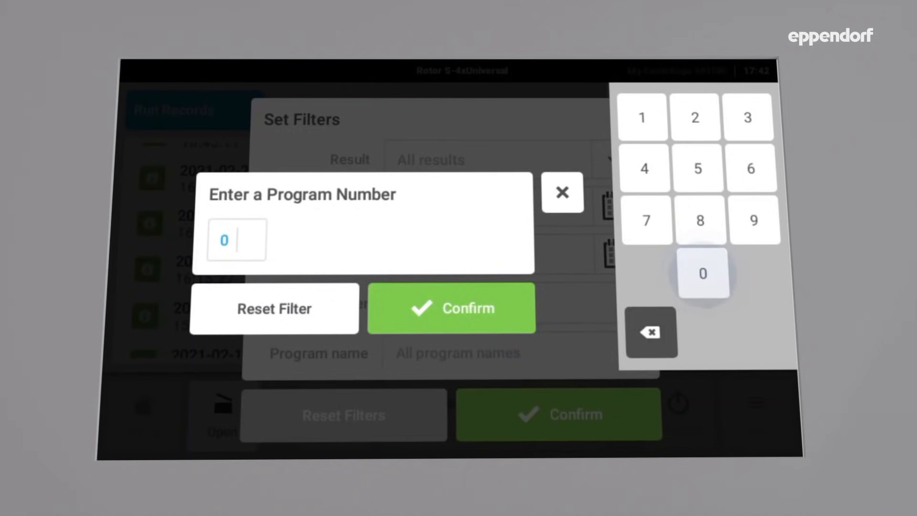
pyautogui.click(747, 117)
pyautogui.click(451, 308)
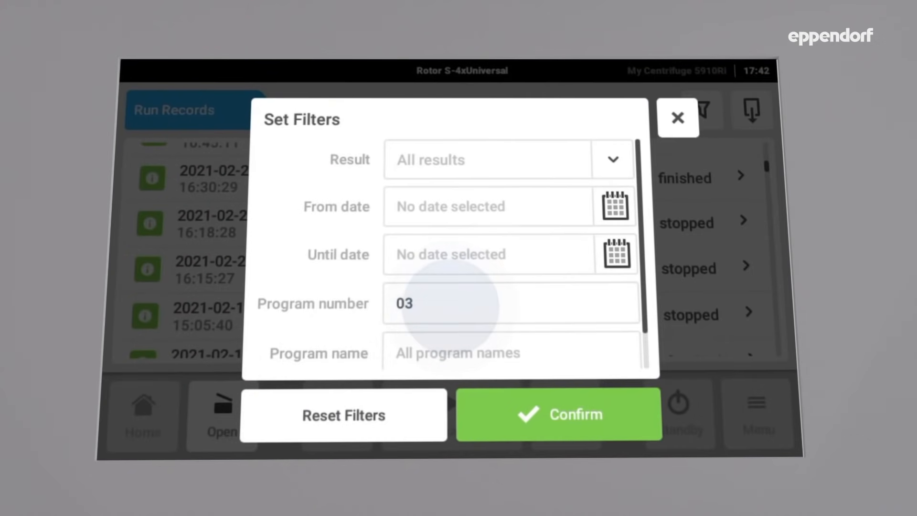
# Apply the program-03 filter and start Export, which prompts to insert a USB drive
pyautogui.click(559, 415)
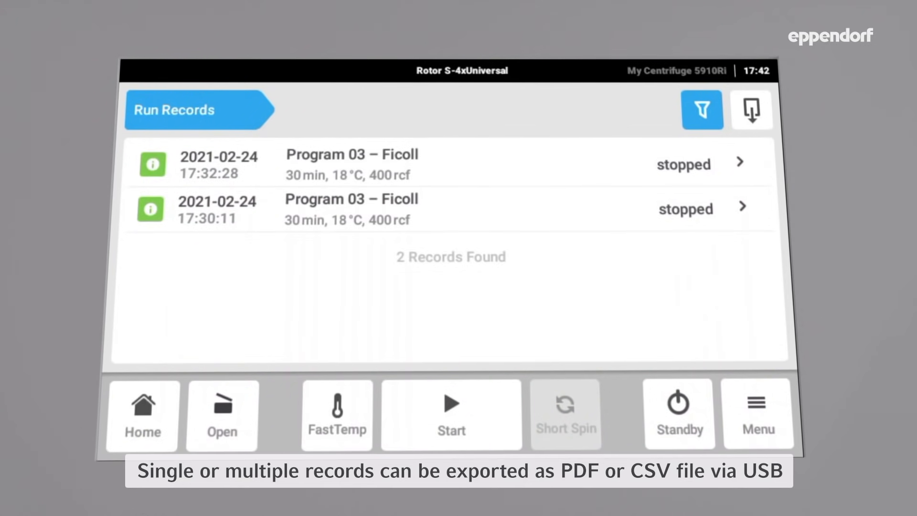
pyautogui.click(751, 110)
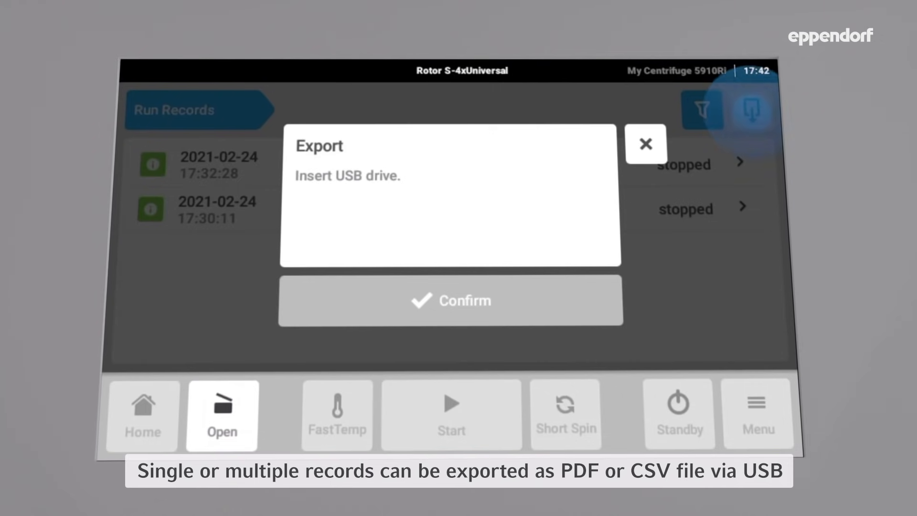